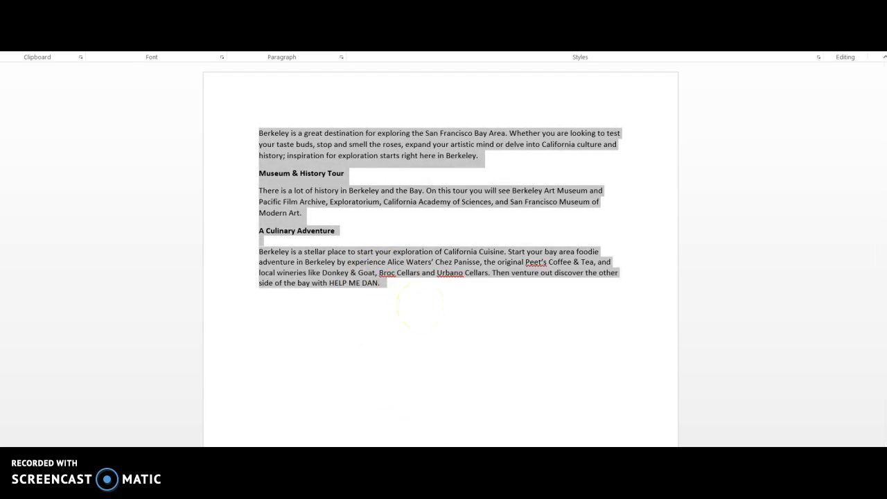
Switch to the Drozian Webworks article editor and paste the copied Berkeley text into the article content.
key(alt+Tab)
click(63, 270)
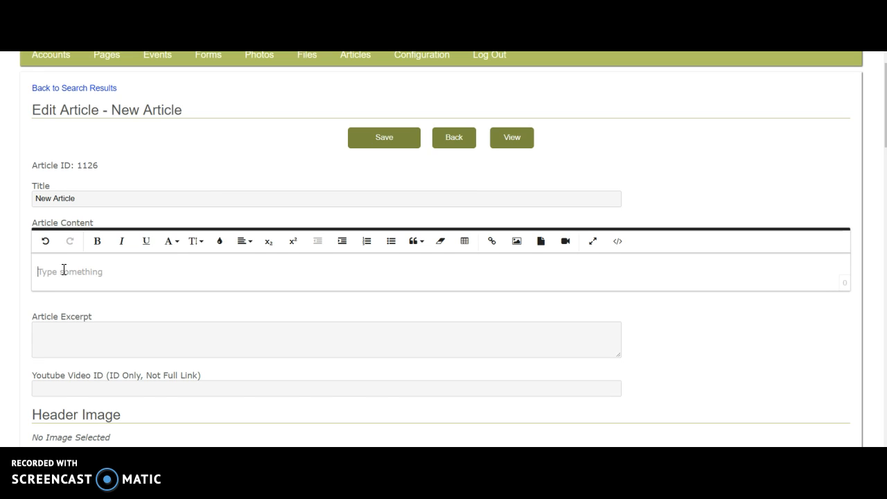
text(Berkeley is a great destination for exploring the San Francisco Bay Area. Whether you are looking to test your taste buds, stop and smell the roses, expand your artistic mind or delve into California culture and history; inspiration for exploration starts right here in Berkeley. Museum & History Tour There is a lot of history in Berkeley and the Bay. On this tour you will see Berkeley Art Museum and Pacific Film Archive, Exploratorium, California Academy of Sciences, and San Francisco Museum of Modern Art. A Culinary Adventure  Berkeley is a stellar place to start your exploration of California Cuisine. Start your bay area foodie adventure in Berkeley by experience Alice Waters’ Chez Panisse, the original Peet’s Coffee & Tea, and local wineries like Donkey & Goat, Broc Cellars and Urbano Cellars. Then venture out discover the other side of the bay with HELP ME DAN.)
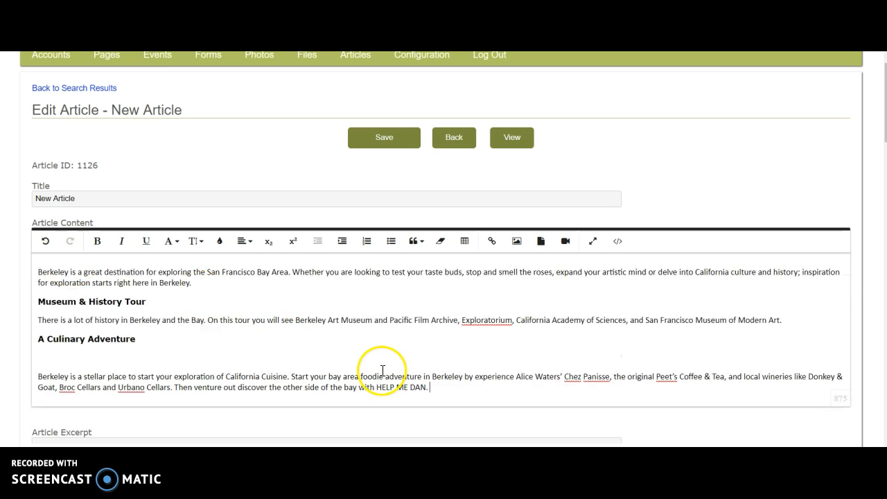
Inspect the HTML source of the pasted article text and return to the visual editor.
drag(432, 386, 3, 270)
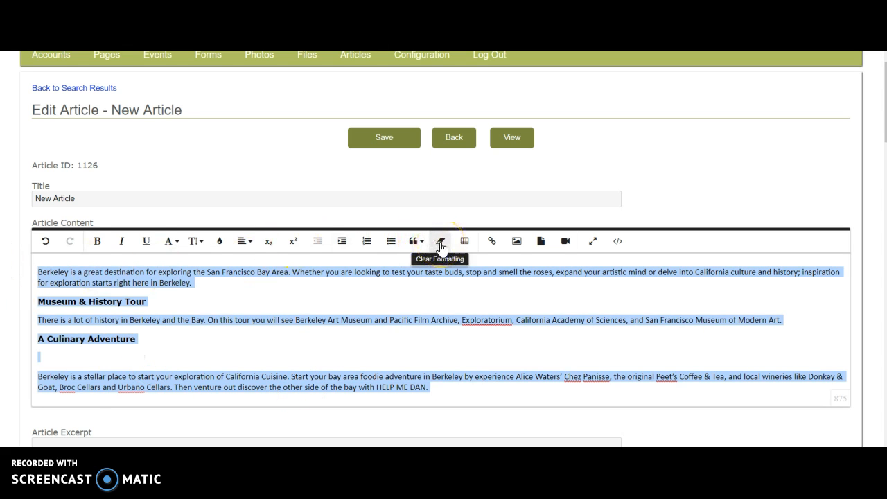
click(618, 240)
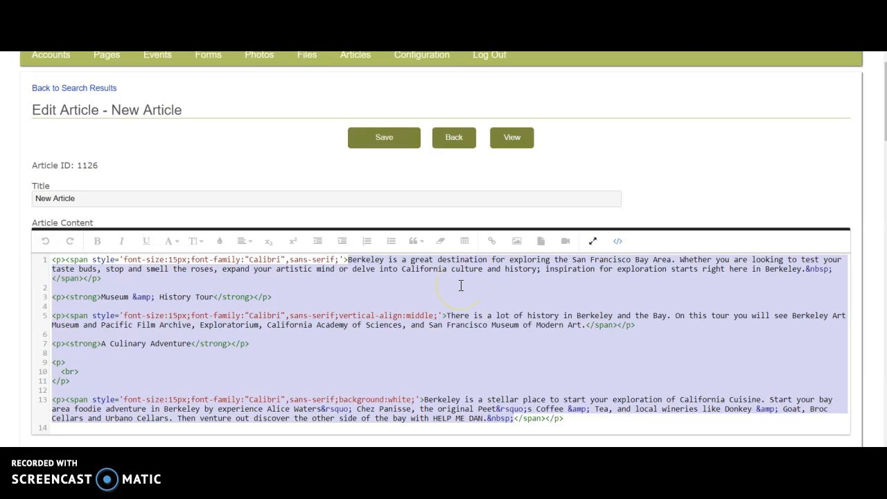
click(618, 242)
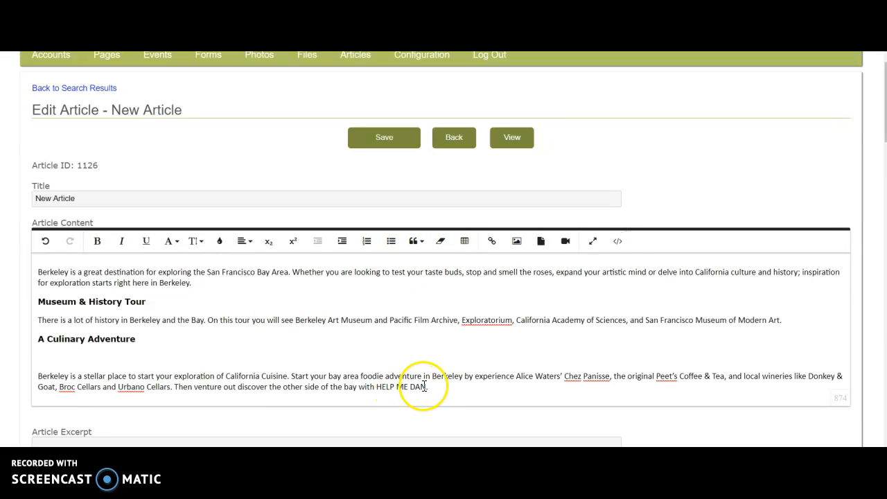
Clear the formatting of the entire article text and remove the empty line below "A Culinary Adventure".
drag(430, 387, 42, 259)
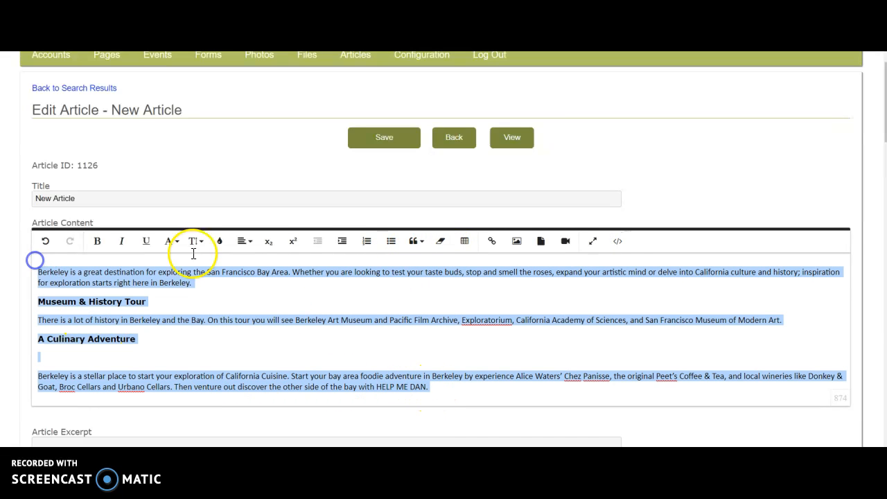
click(445, 246)
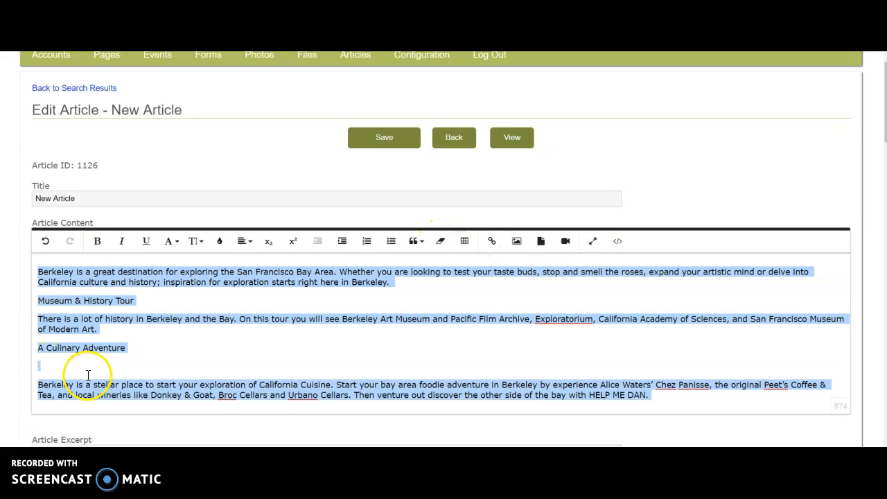
click(88, 369)
key(BackSpace)
Make the headings "A Culinary Adventure" and "Museum & History Tour" bold.
drag(128, 348, 36, 348)
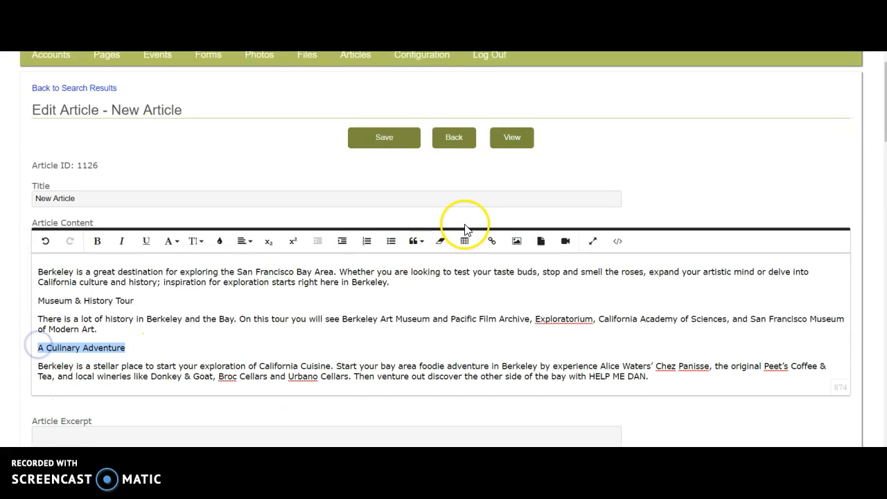
click(97, 241)
drag(137, 300, 37, 301)
click(97, 242)
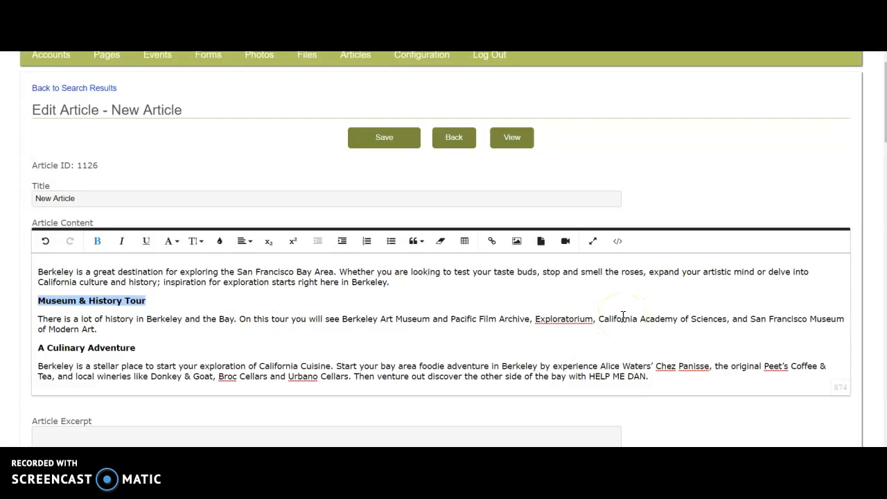
Insert the photo trolley-rides-in-downtown-visalia.jpg from the photo library directly before the "Museum & History Tour" heading.
scroll(623, 316, up, 1)
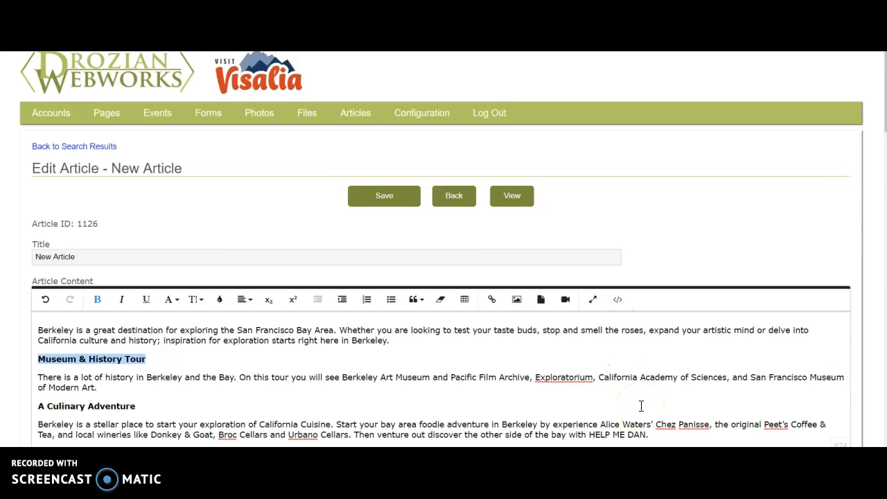
scroll(640, 404, down, 2)
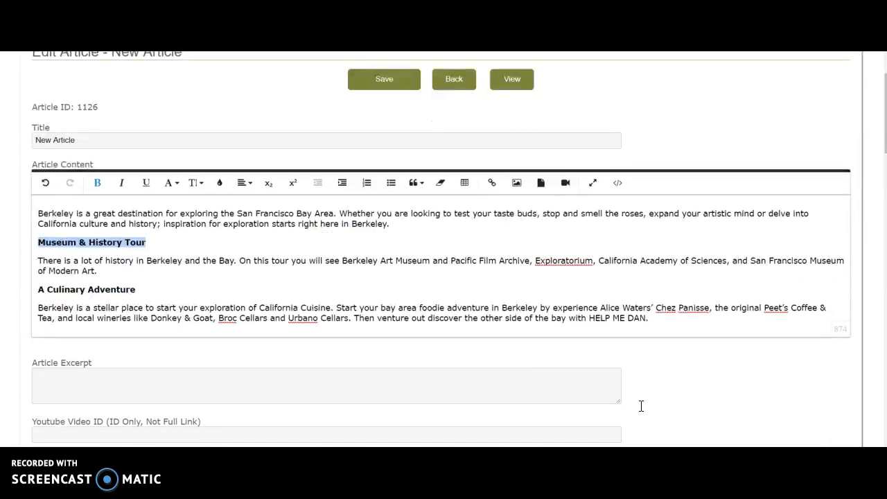
click(212, 284)
click(36, 242)
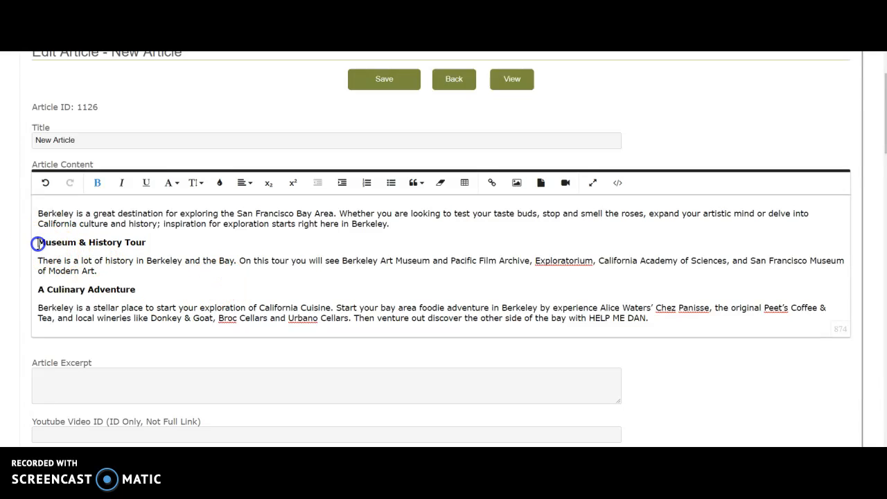
click(517, 183)
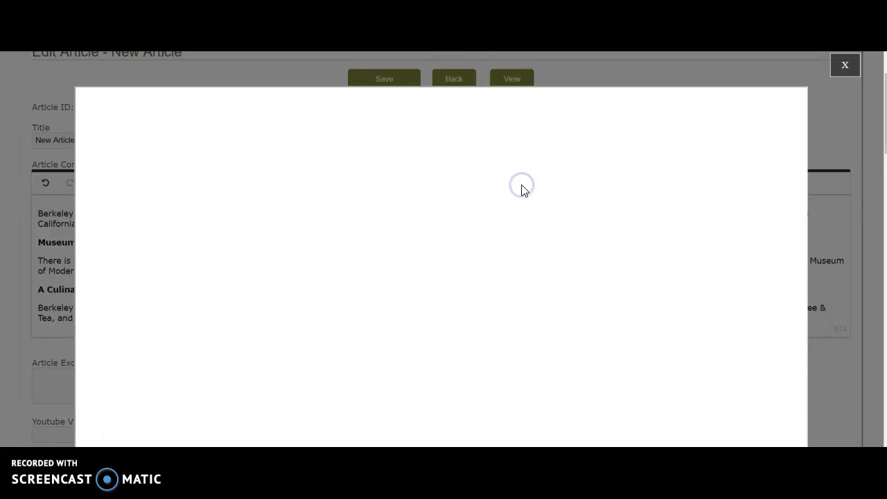
scroll(524, 191, down, 3)
scroll(523, 191, down, 10)
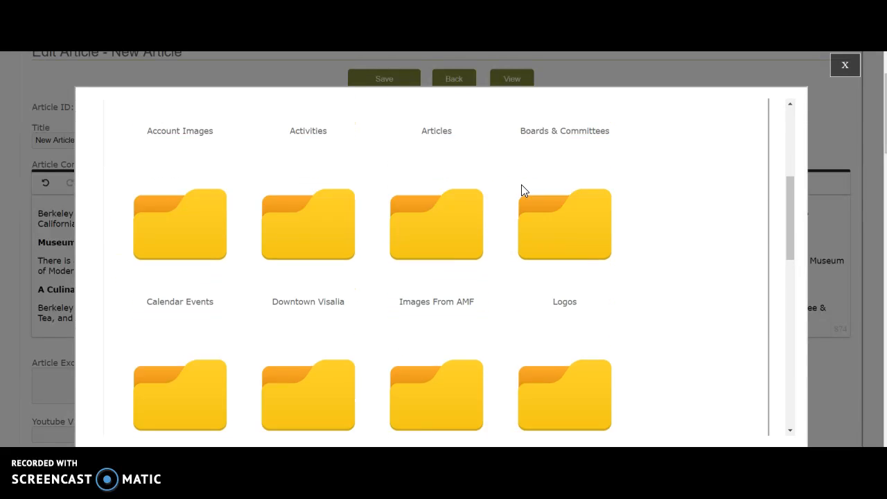
click(462, 311)
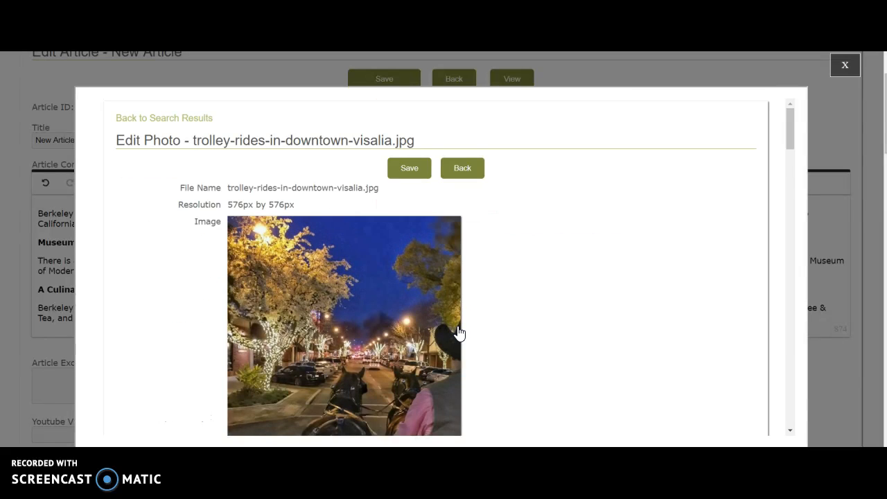
scroll(459, 333, down, 3)
click(377, 236)
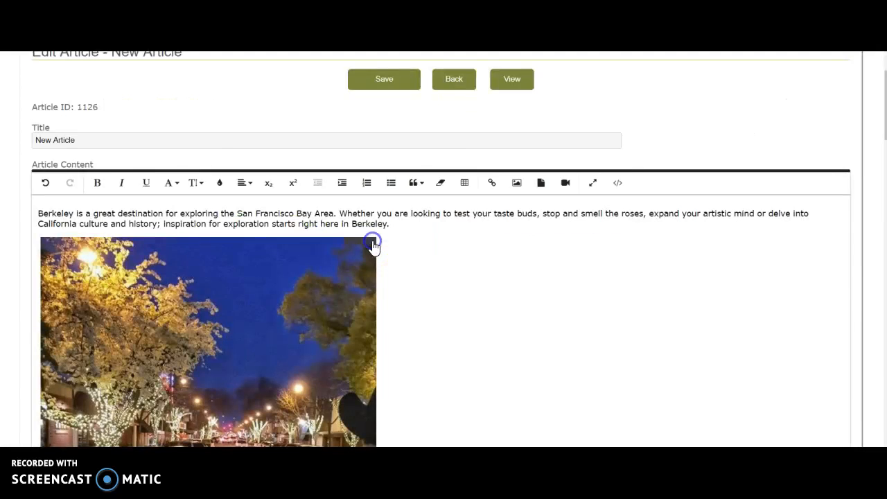
Shrink the inserted photo proportionally to about 252 by 252 px.
click(532, 275)
scroll(532, 275, down, 3)
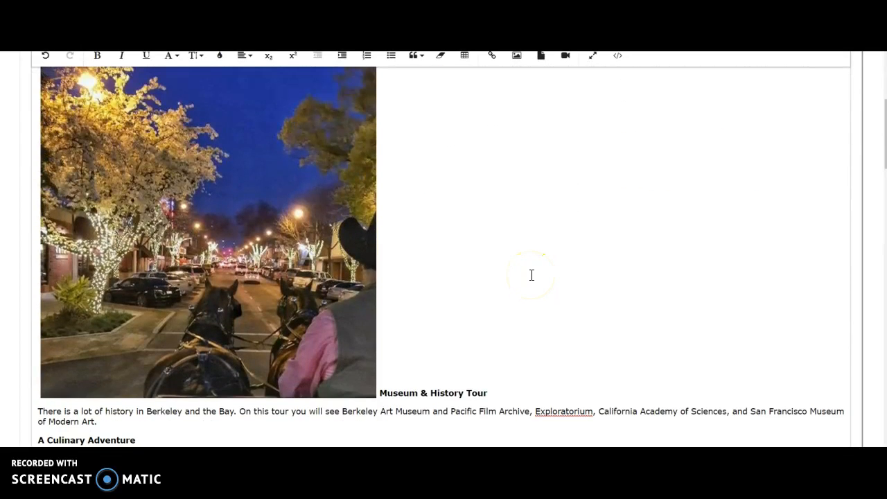
scroll(532, 275, up, 1)
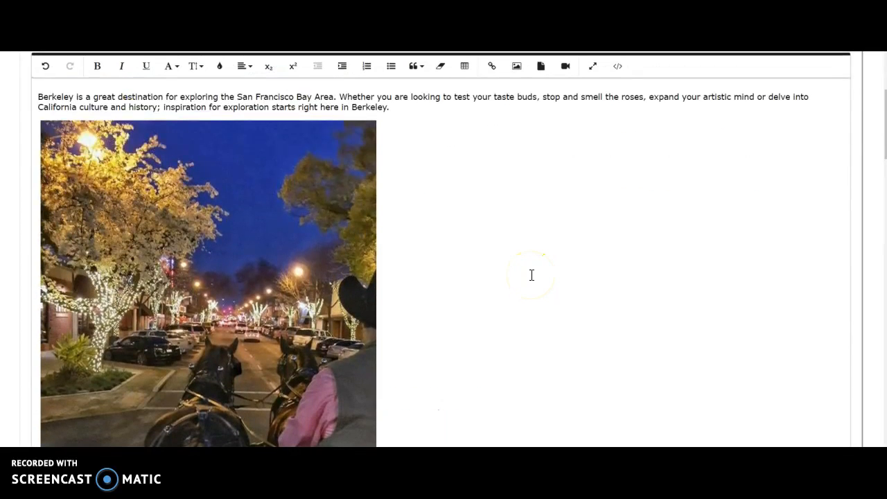
scroll(532, 276, down, 3)
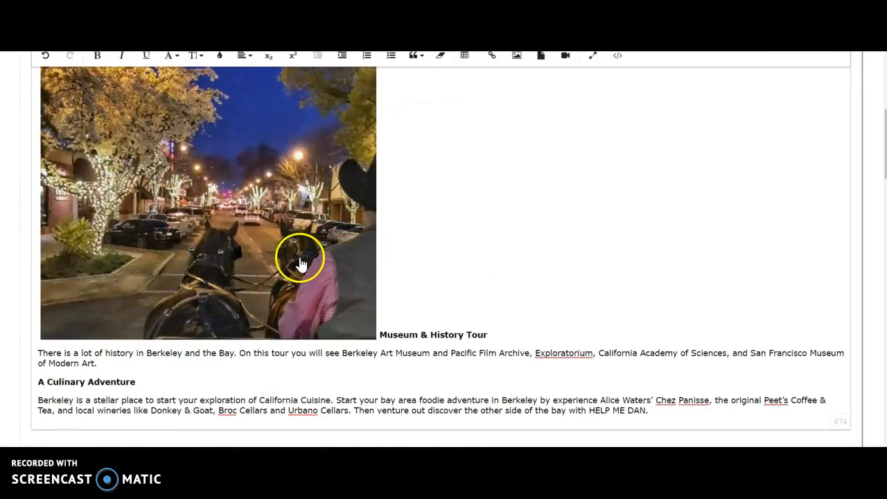
click(301, 264)
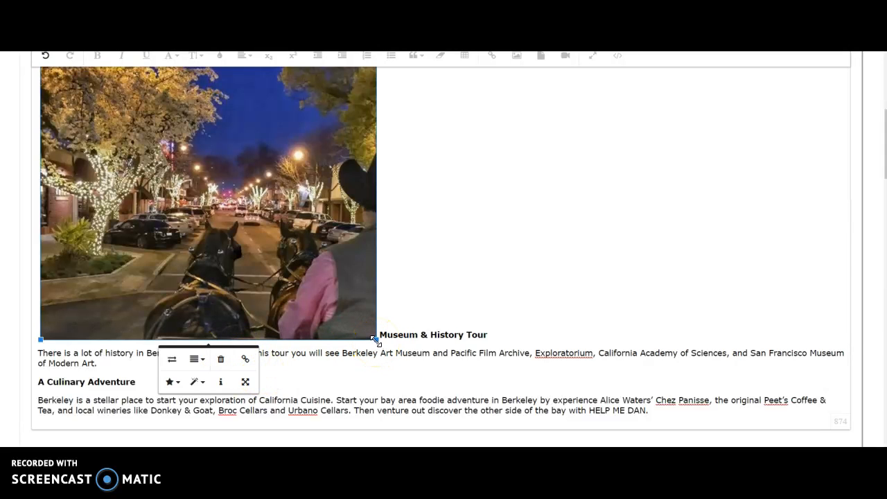
drag(375, 341, 188, 257)
scroll(188, 257, up, 3)
Check the photo's width and height in its size settings and leave them without editing.
click(151, 299)
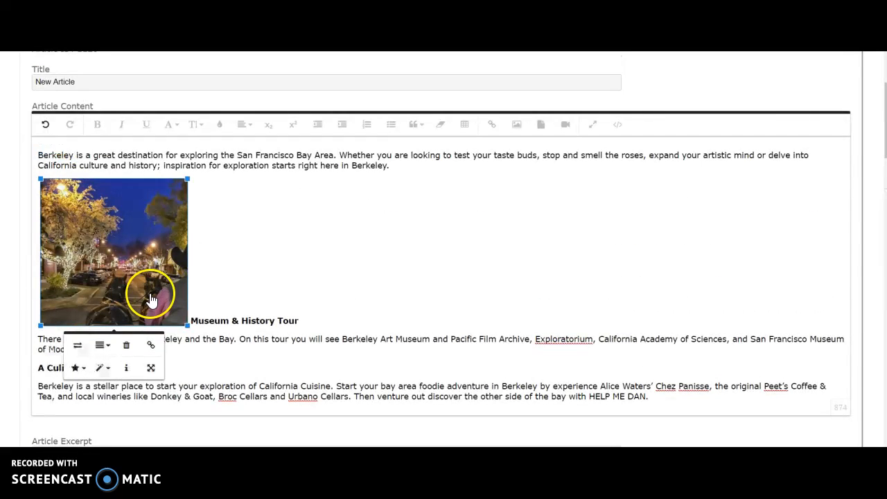
click(153, 369)
click(58, 376)
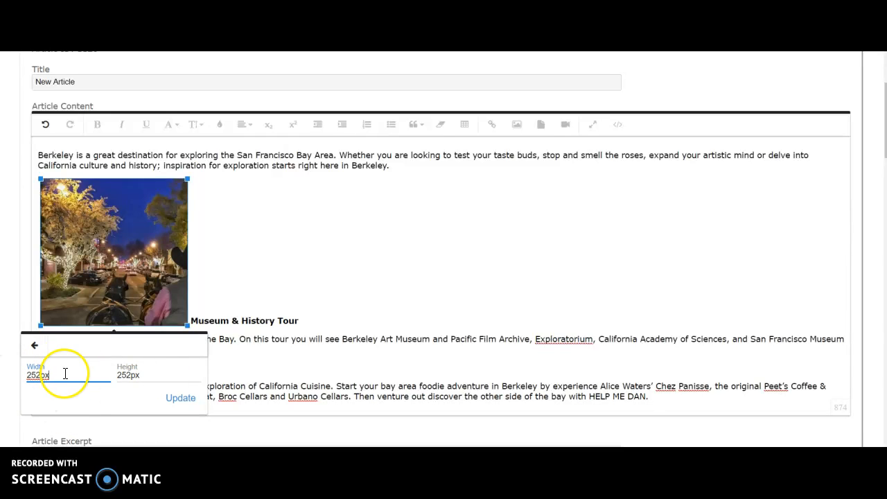
click(37, 350)
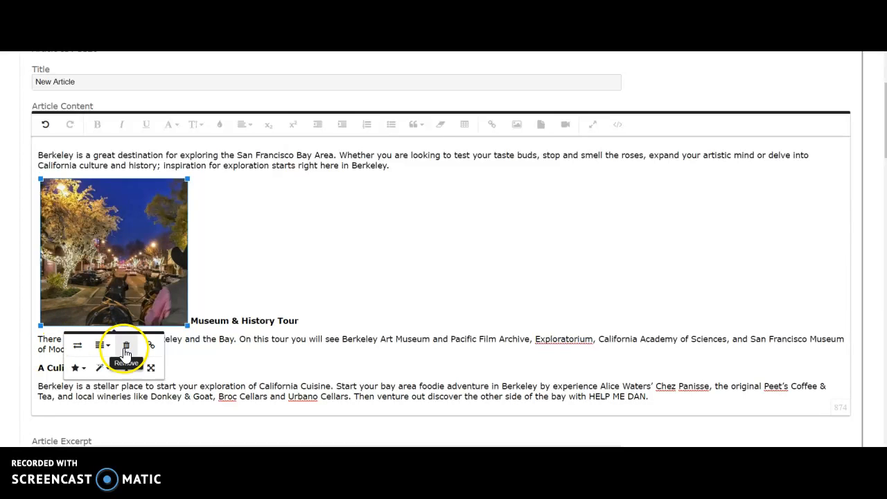
Try the Break Text display style on the photo and switch it back to Inline.
click(81, 368)
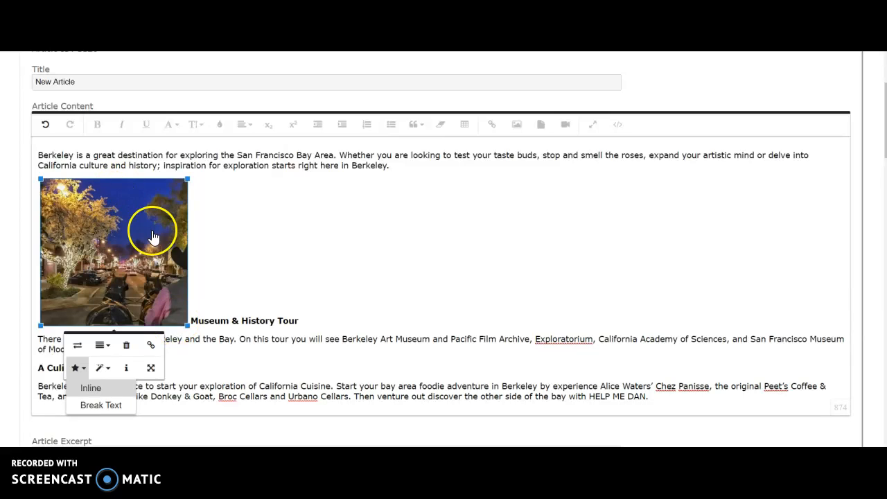
click(110, 411)
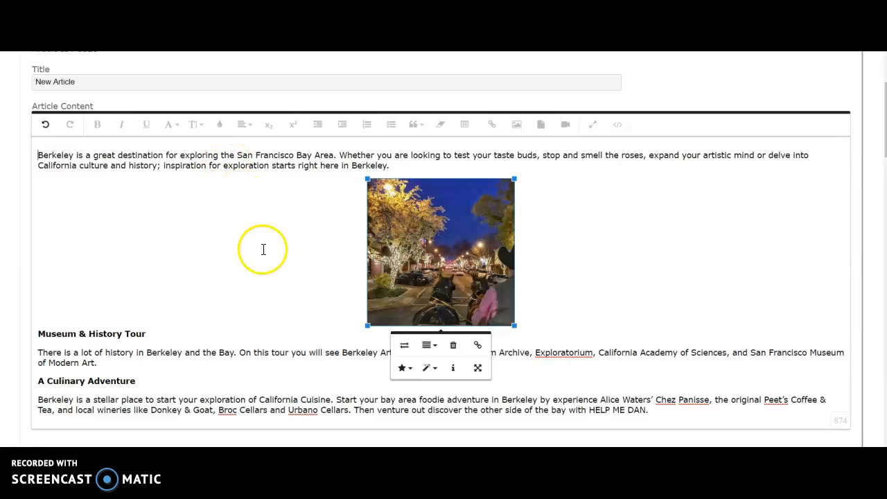
click(404, 365)
click(414, 388)
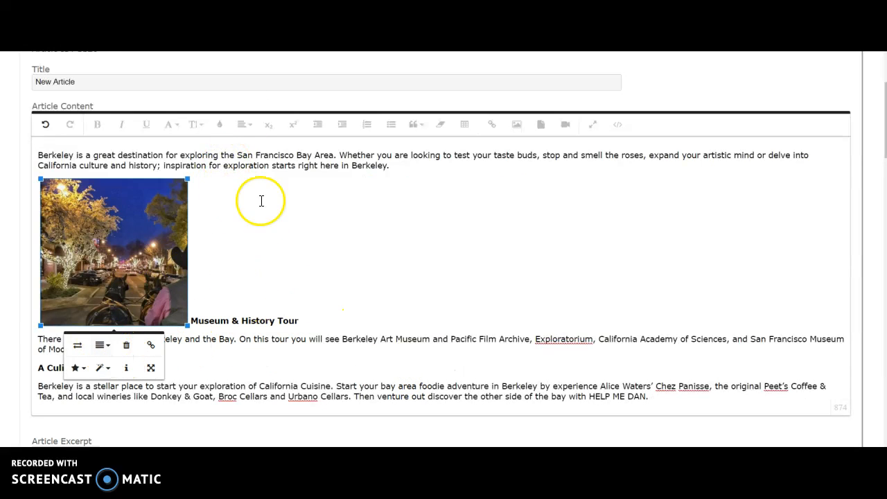
Align the photo left so the article text wraps beside it, trying right alignment before returning to left.
click(102, 345)
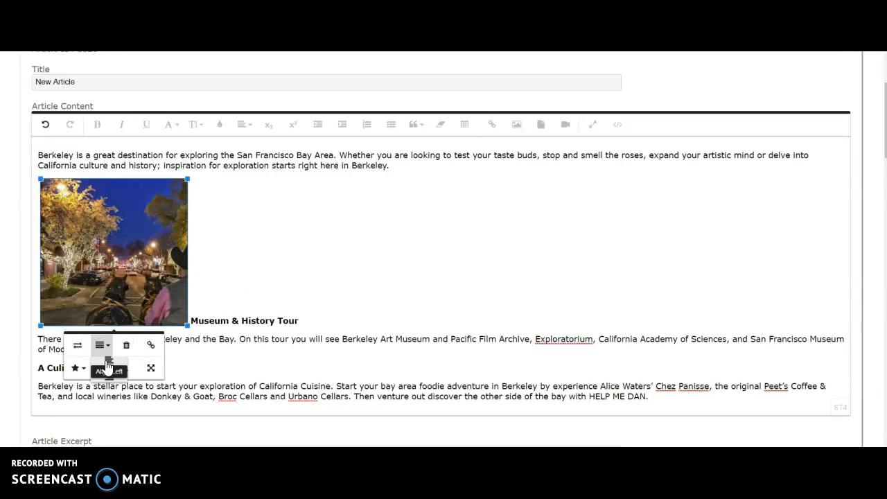
click(107, 367)
click(102, 348)
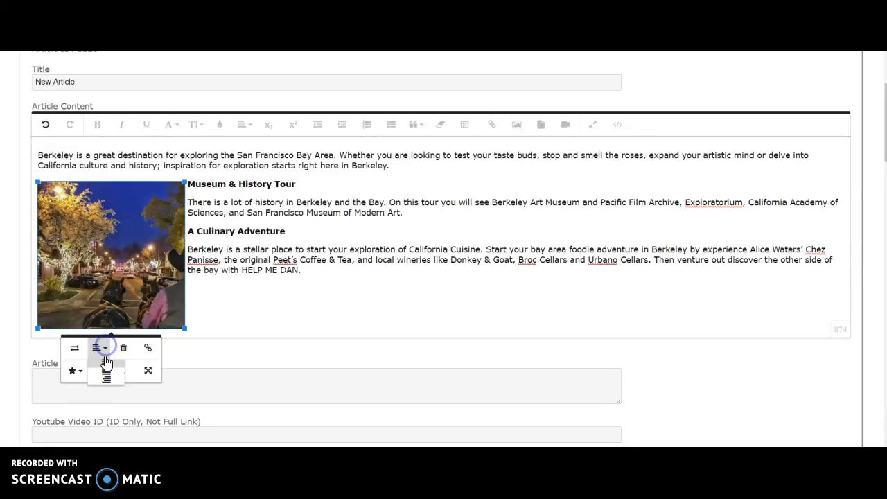
click(108, 379)
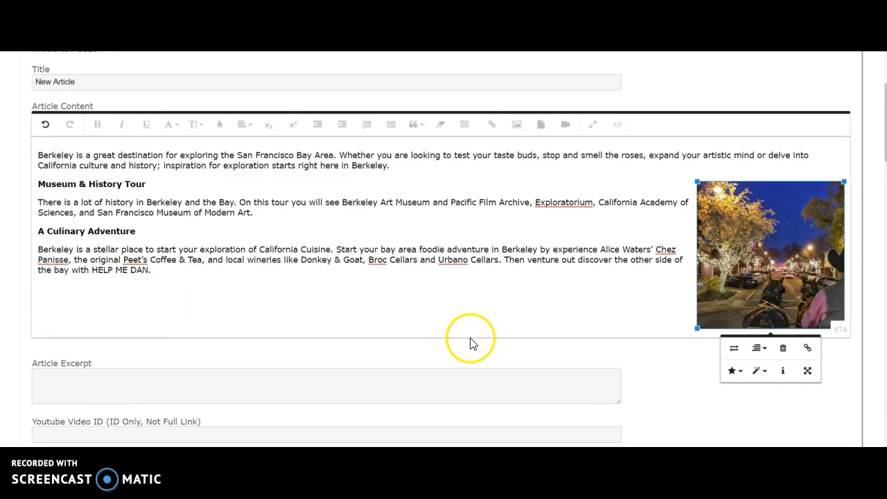
click(757, 348)
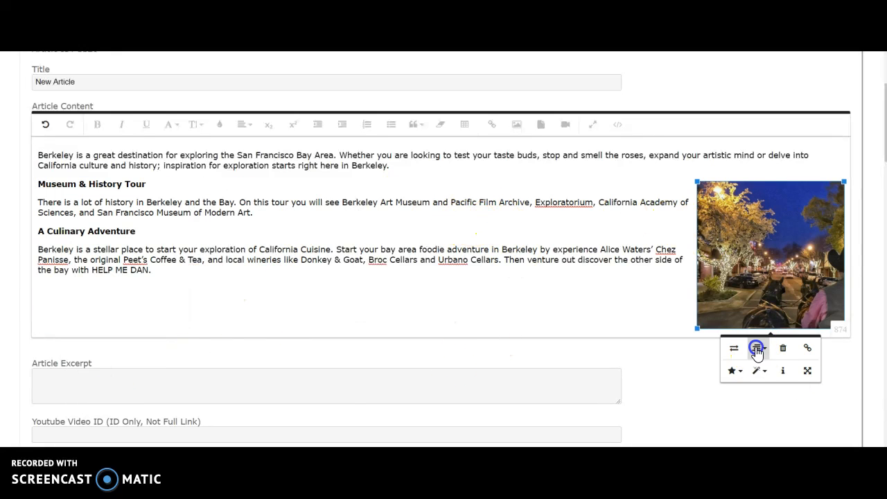
click(757, 366)
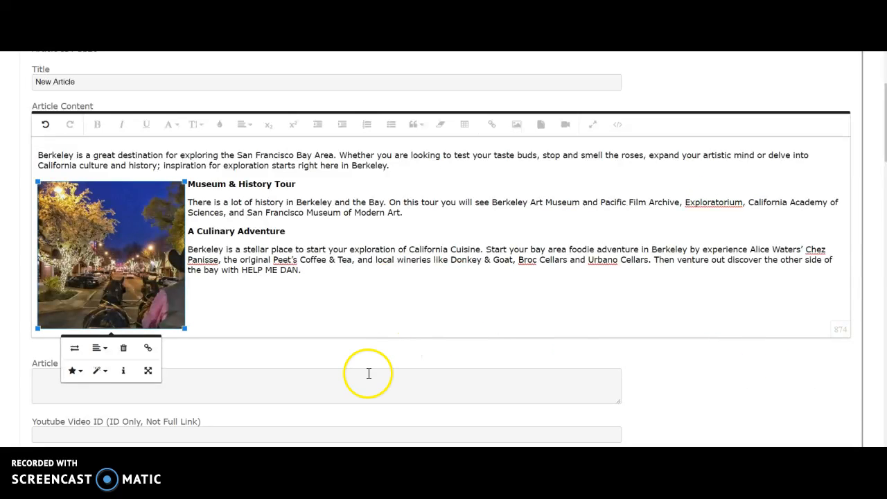
Open the photo's link settings.
click(145, 348)
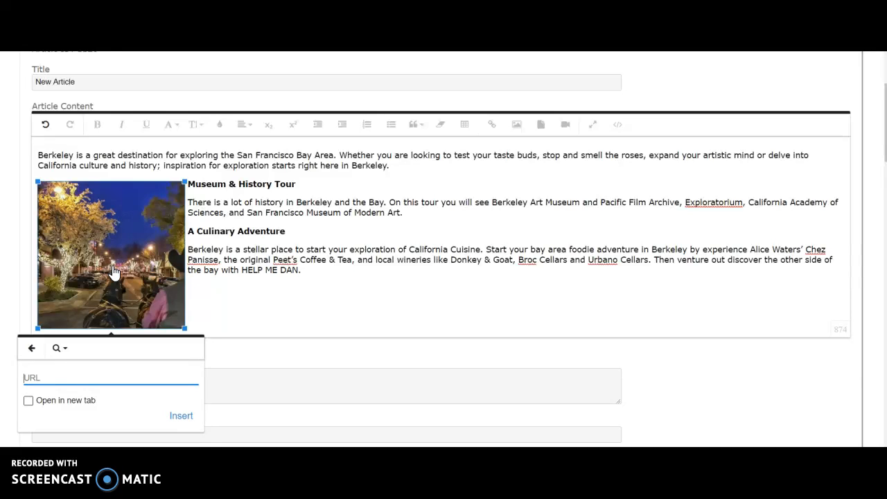
Save the article and view its published page on the website.
scroll(224, 305, up, 3)
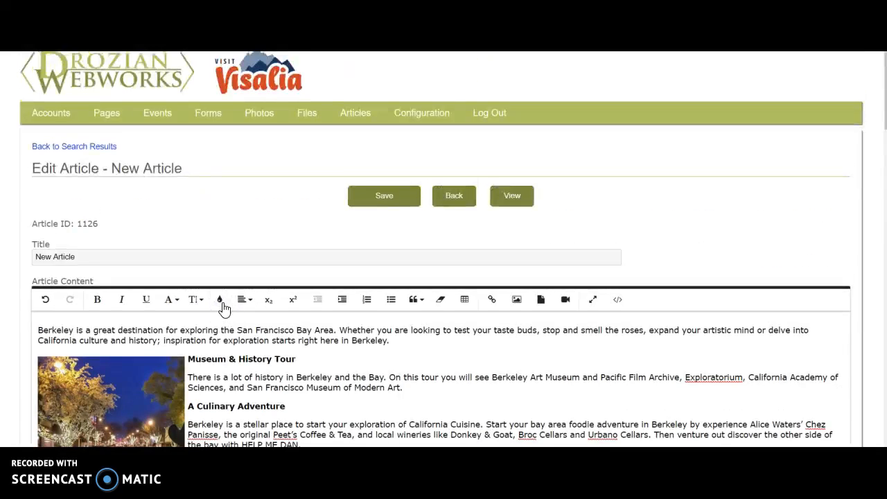
click(376, 197)
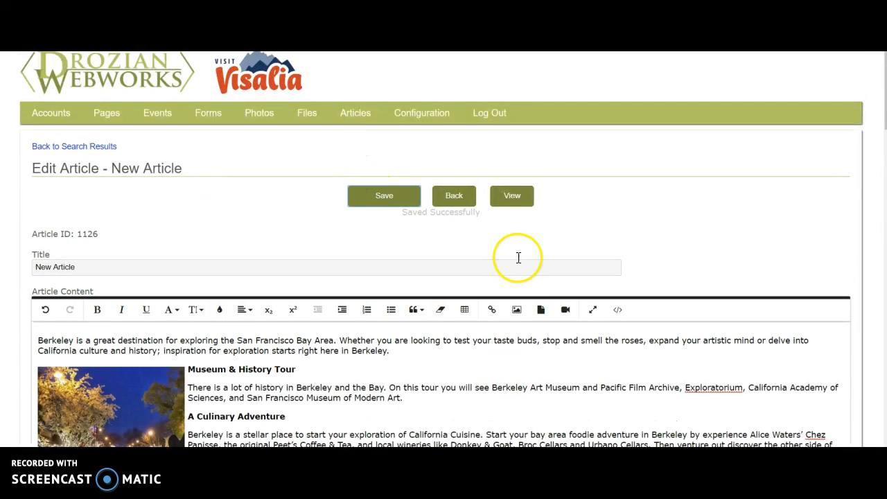
click(519, 199)
scroll(523, 204, down, 5)
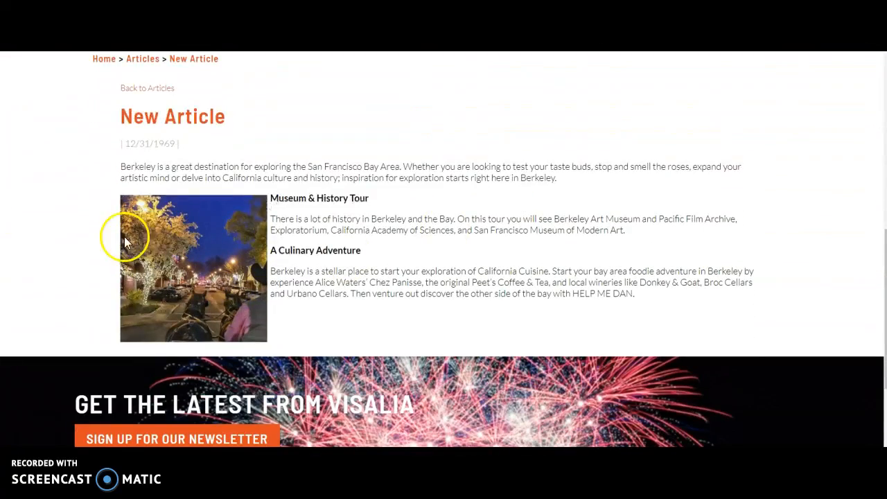
Close the published page and look over the article's excerpt, video, header image, featured image and photo gallery sections.
key(ctrl+w)
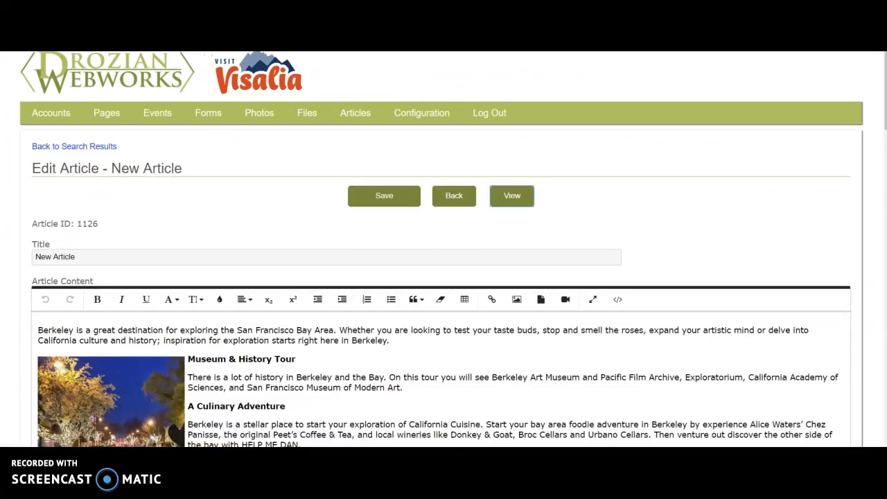
scroll(311, 314, down, 4)
scroll(311, 315, down, 4)
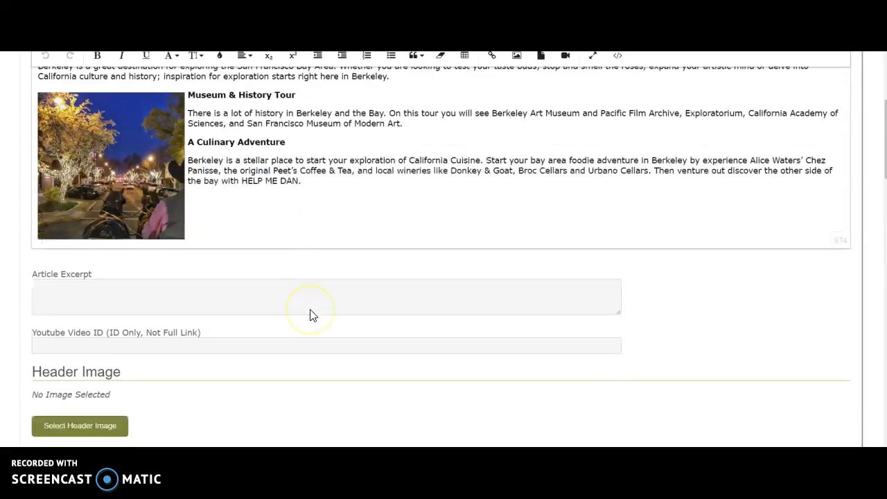
scroll(310, 316, down, 1)
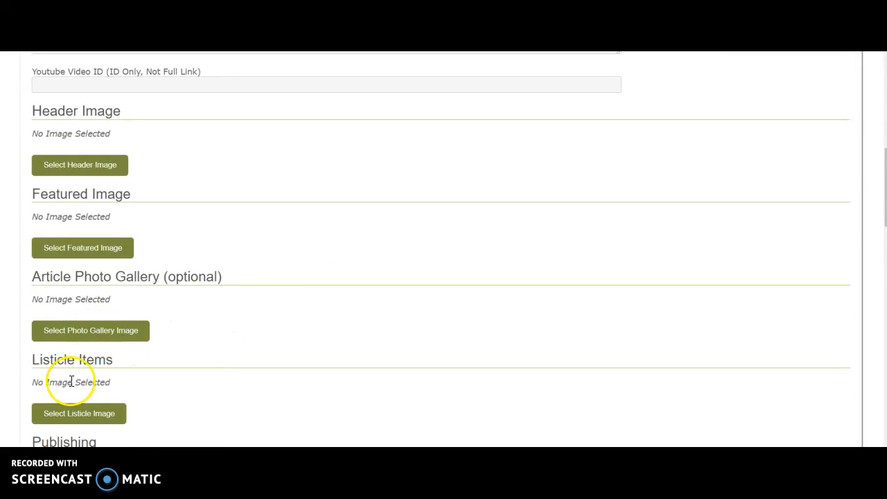
scroll(258, 372, up, 5)
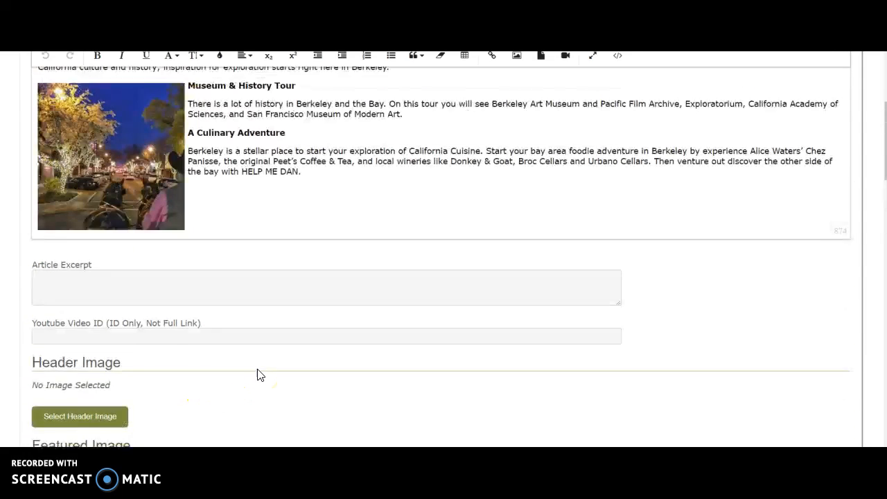
scroll(258, 369, up, 4)
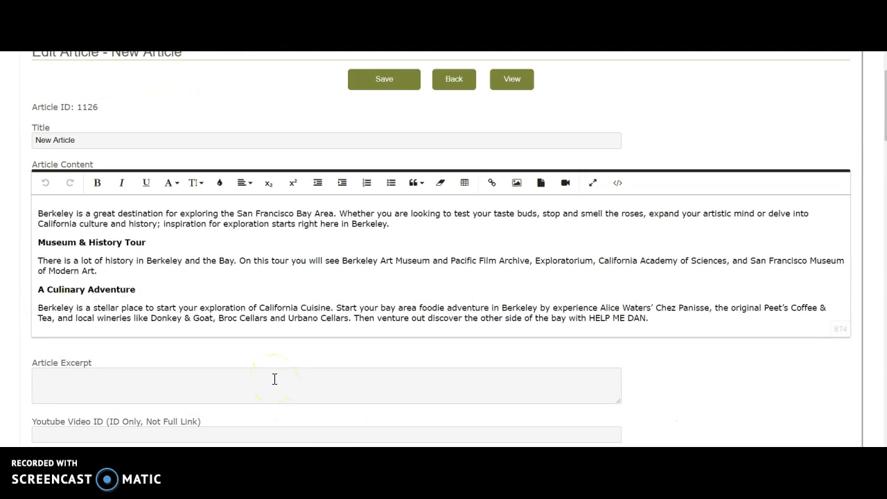
scroll(275, 379, down, 5)
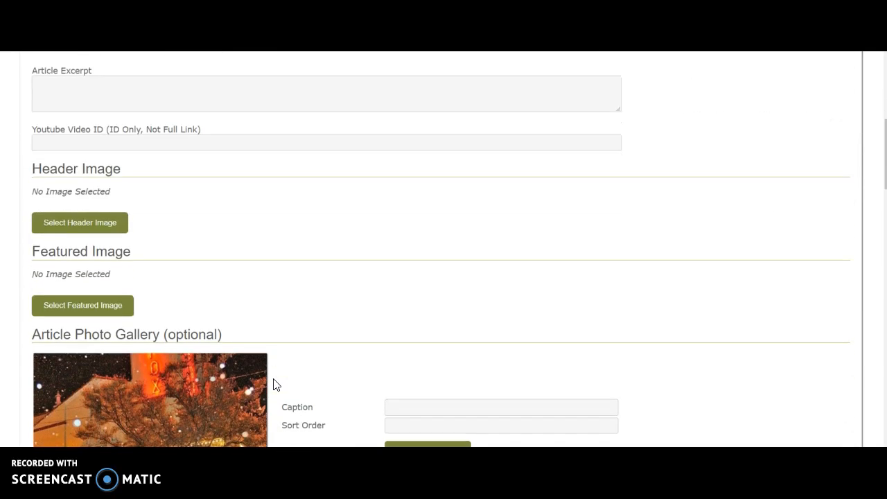
scroll(275, 385, down, 1)
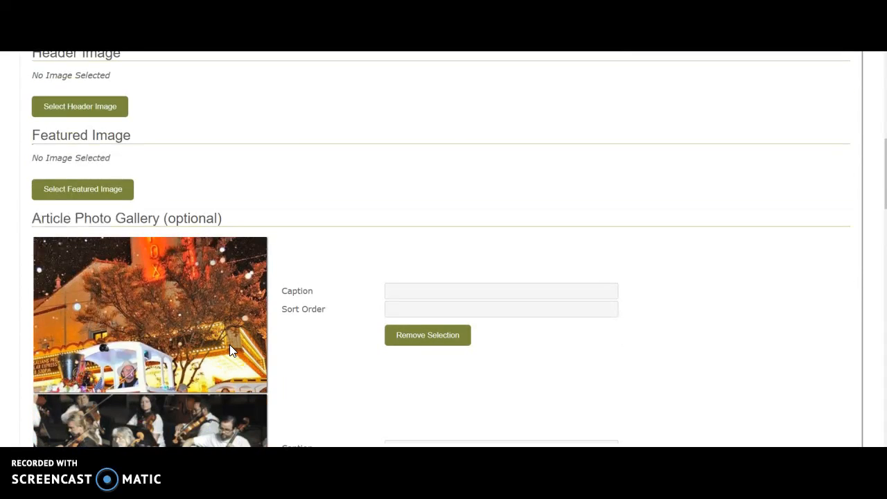
Start adding another image to the article photo gallery, accepting the loss of unsaved changes.
scroll(230, 345, down, 4)
click(103, 345)
click(476, 154)
click(501, 80)
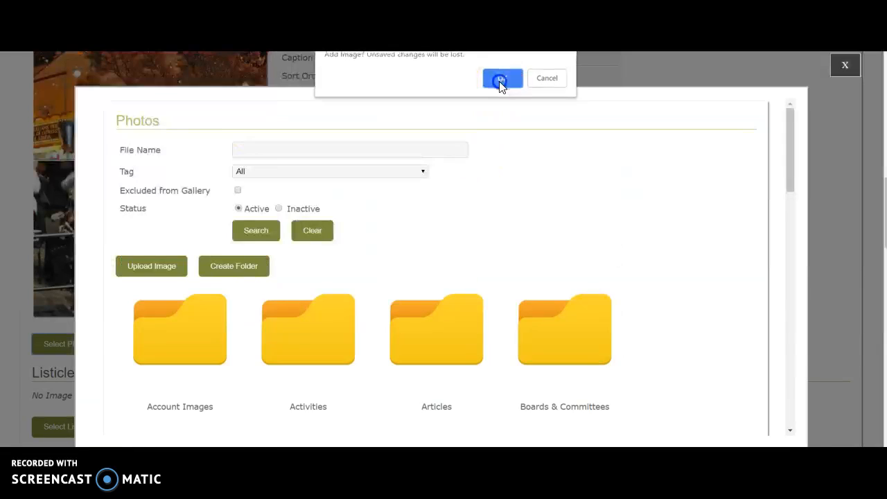
Browse the photo library and open amtrak.png for the gallery.
scroll(556, 294, down, 2)
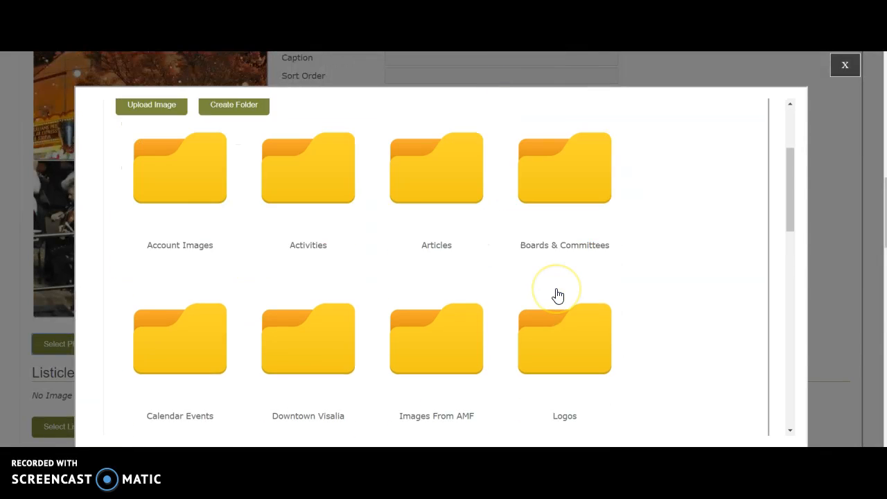
scroll(558, 296, down, 9)
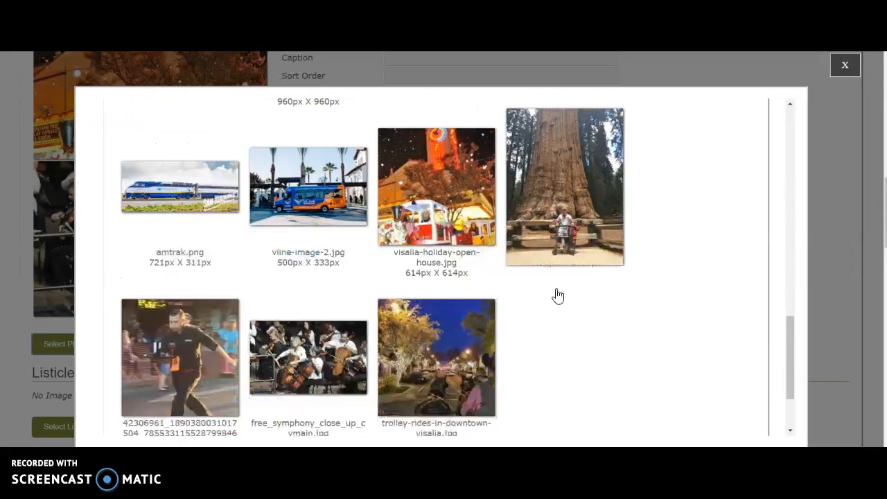
scroll(558, 296, down, 1)
click(545, 356)
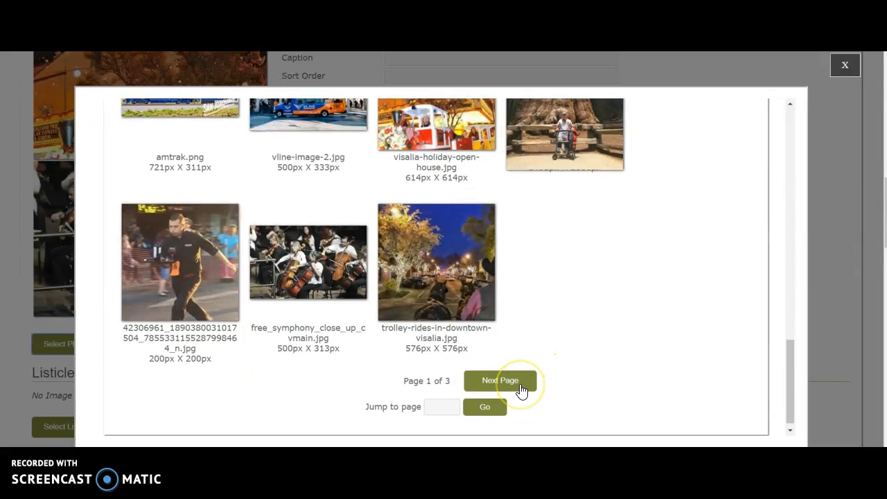
click(397, 317)
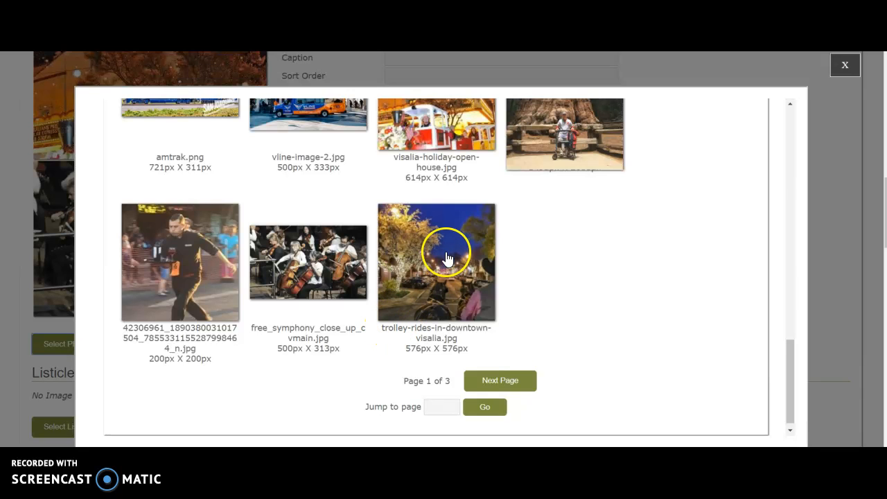
scroll(440, 200, up, 3)
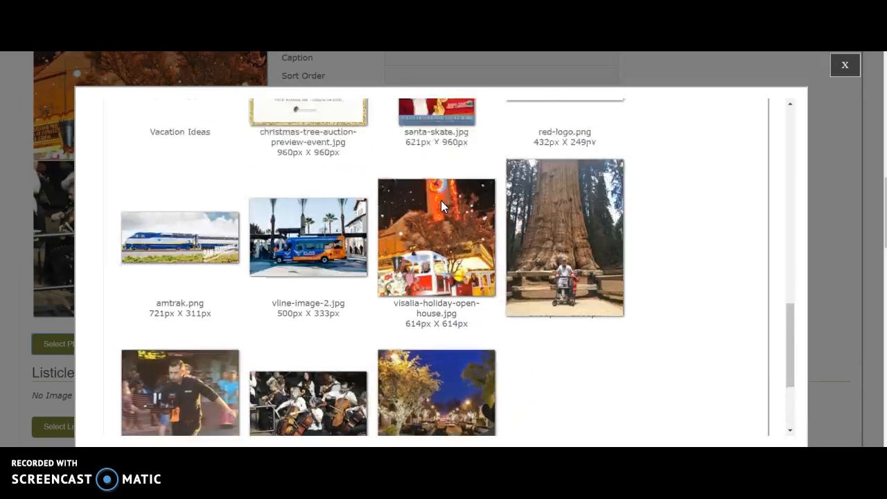
click(226, 281)
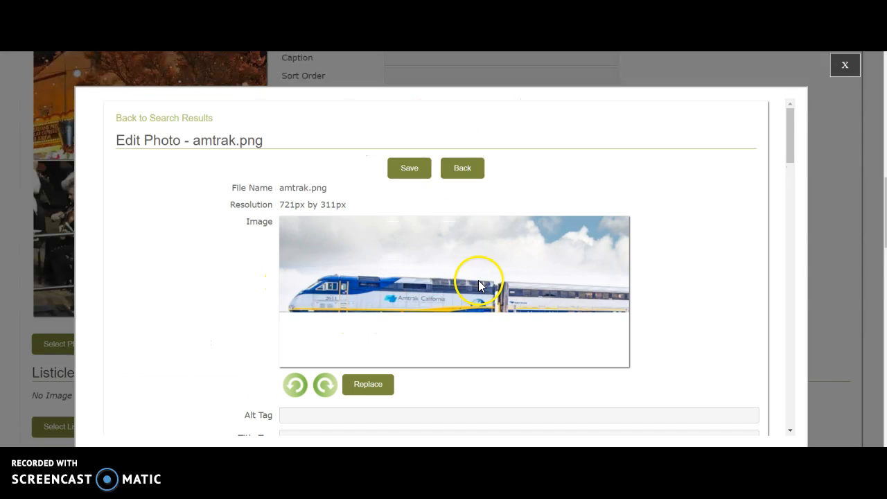
Create a 900x600 crop of amtrak.png with the default framing and save it.
scroll(343, 295, down, 9)
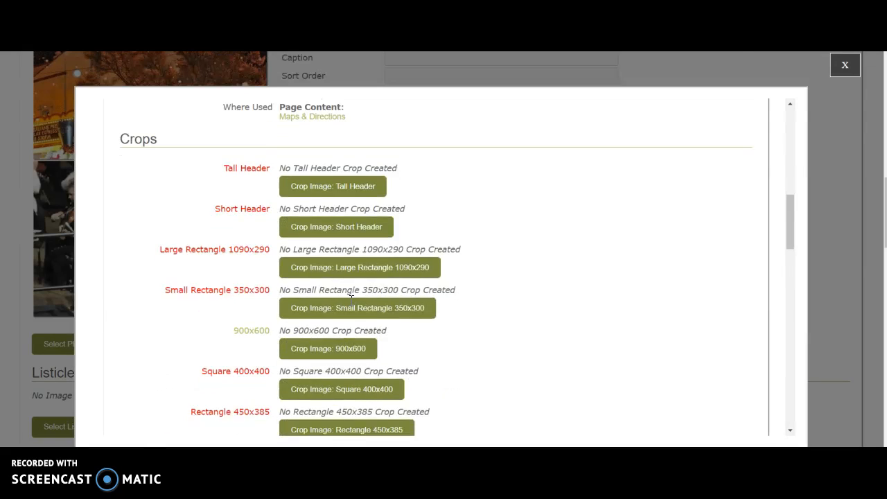
click(317, 241)
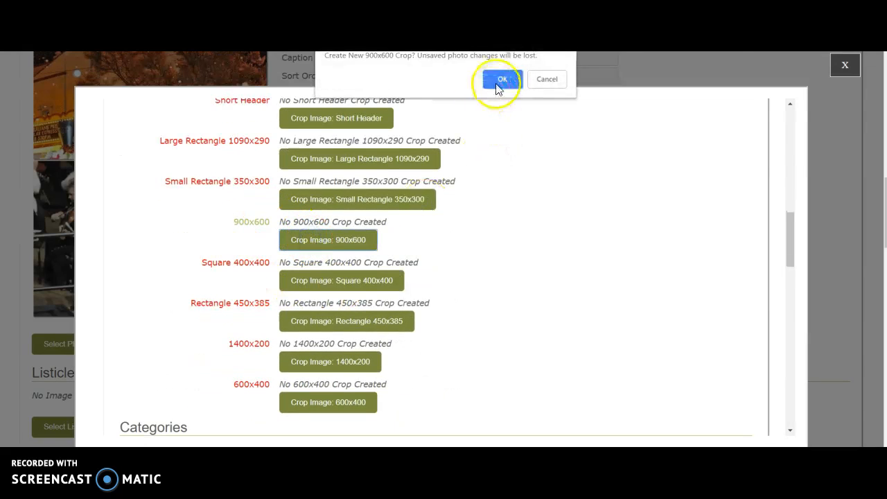
click(496, 81)
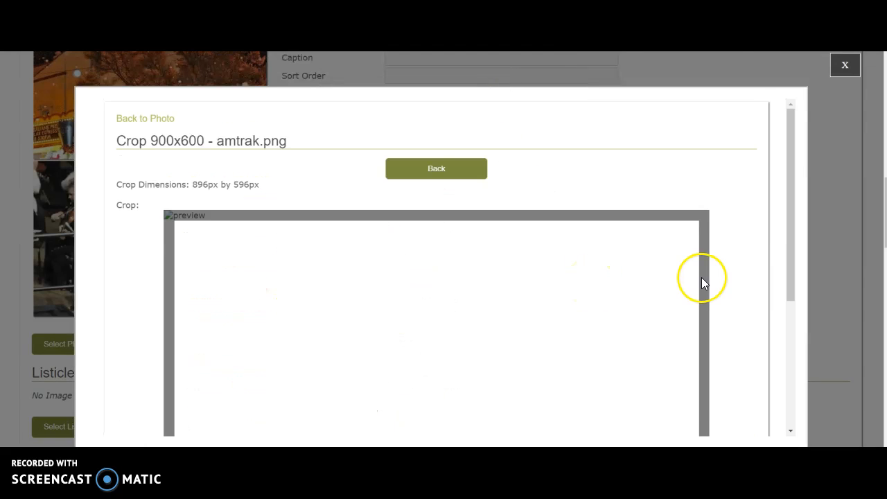
scroll(764, 264, down, 3)
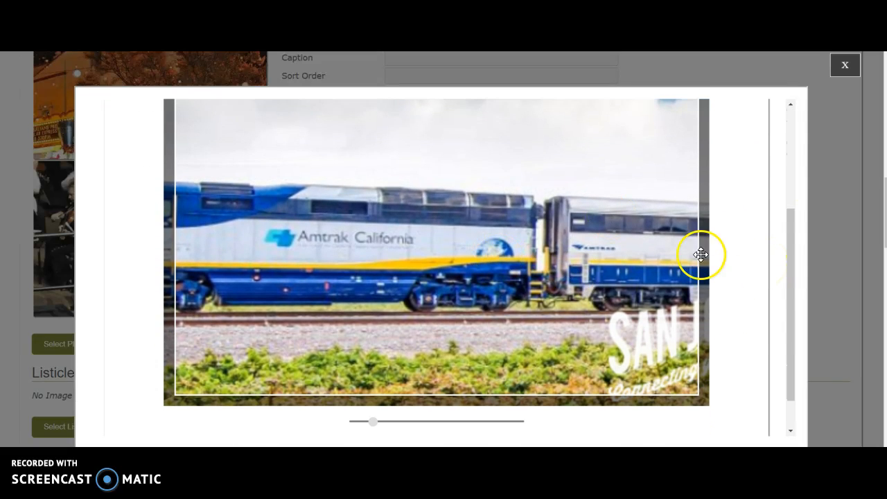
scroll(755, 321, down, 1)
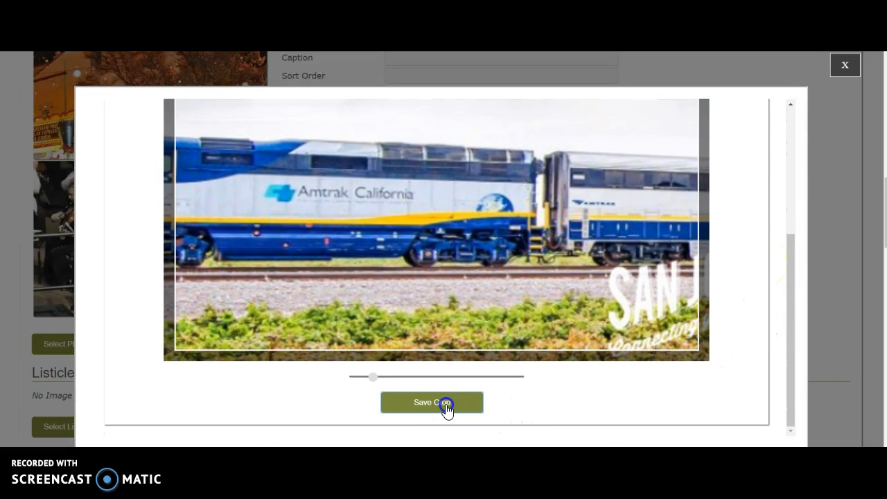
click(446, 406)
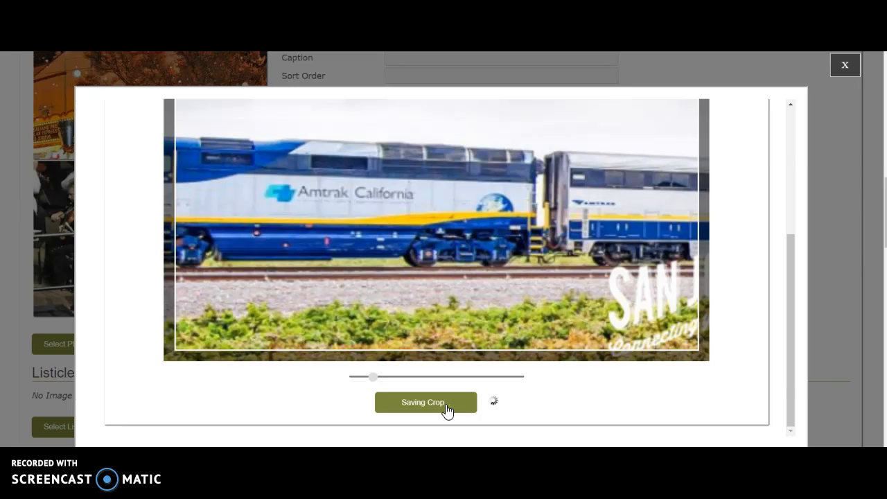
Select the 900x600 crop of amtrak.png as the article's photo gallery image.
scroll(447, 411, down, 3)
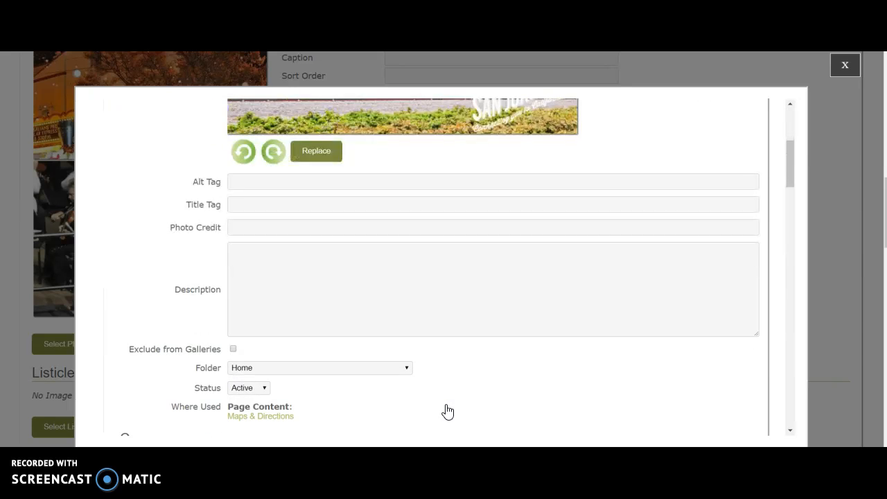
scroll(447, 411, down, 5)
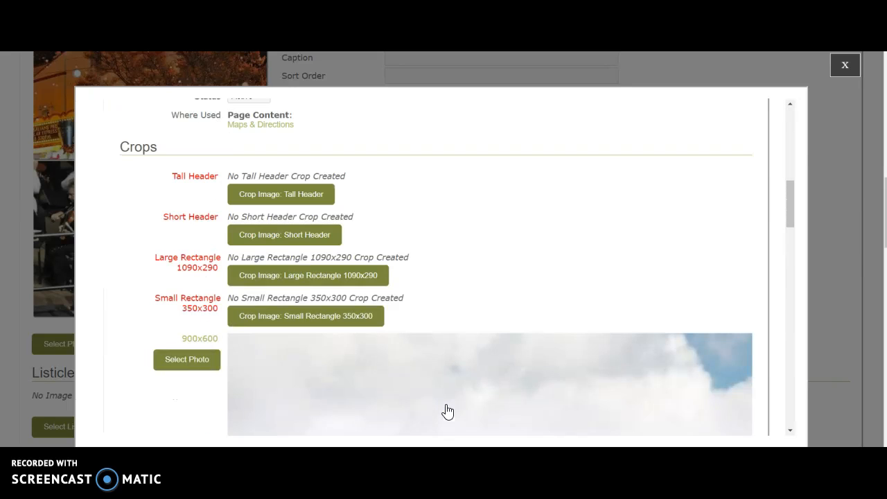
click(205, 371)
Return to the Featured Image section and start selecting a featured image for the article.
scroll(208, 367, up, 3)
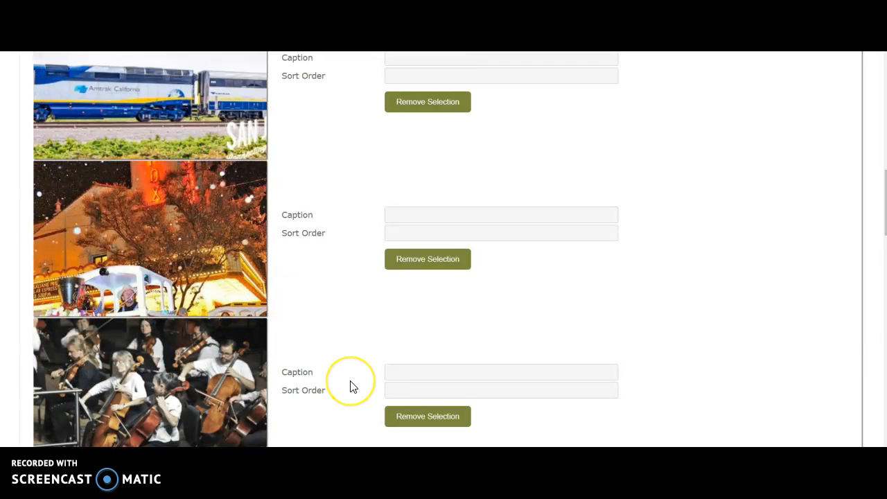
scroll(351, 386, up, 2)
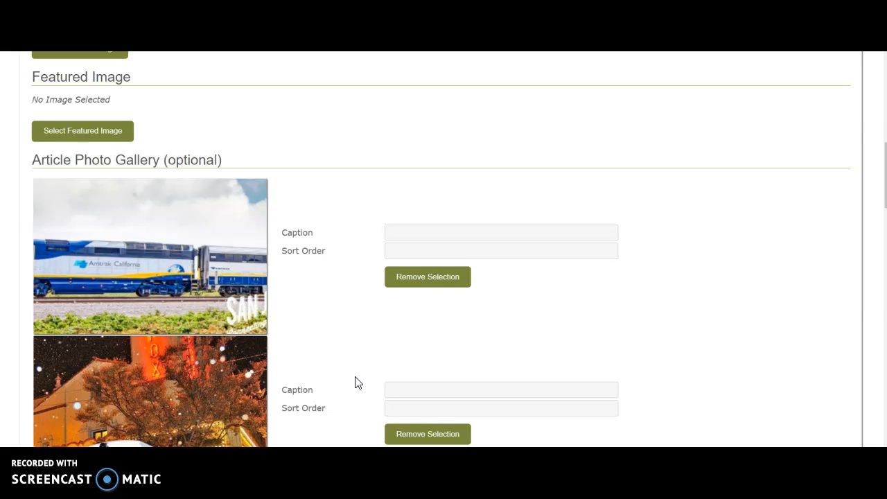
scroll(355, 383, up, 2)
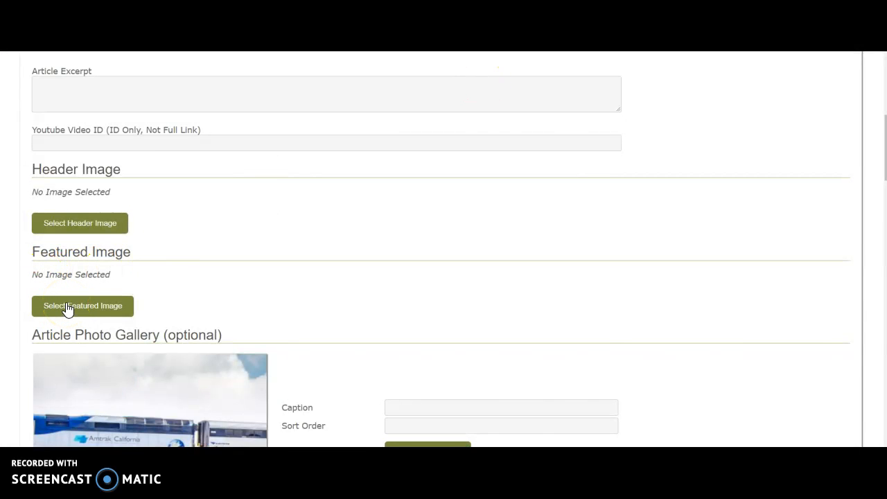
click(68, 309)
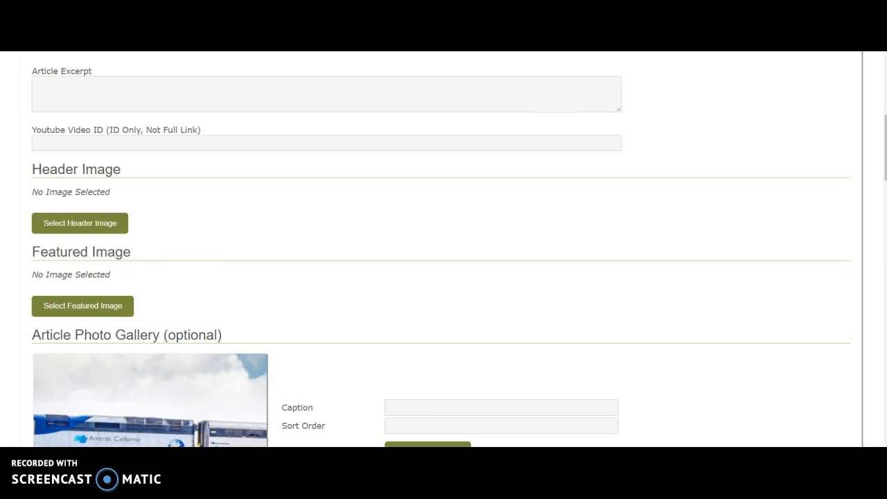